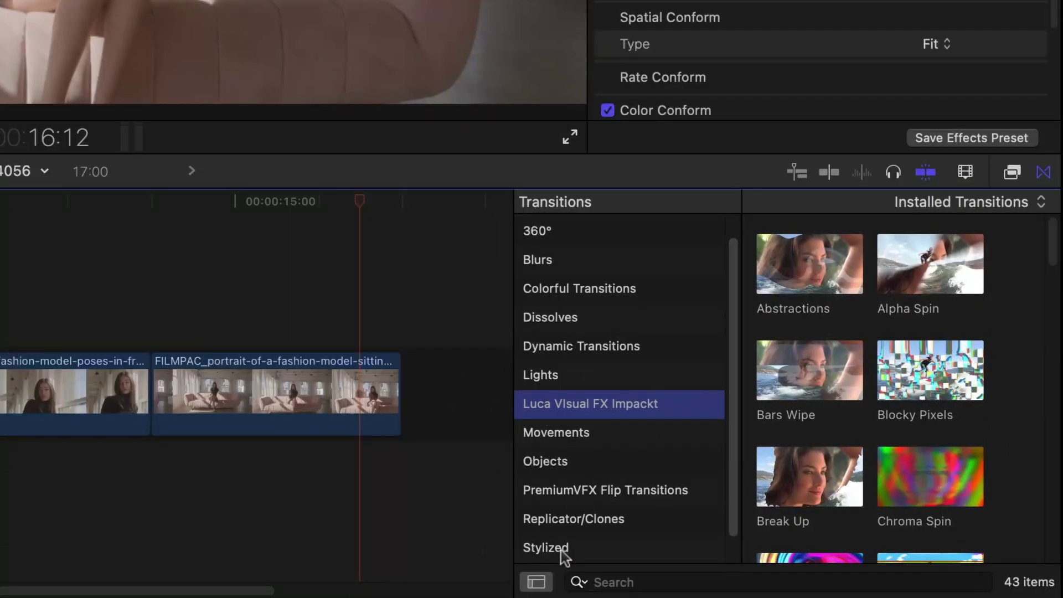
- Hide the Transitions browser sidebar so the Impackt thumbnails spread across four columns
{"action": "left_click", "coordinate": [539, 582]}
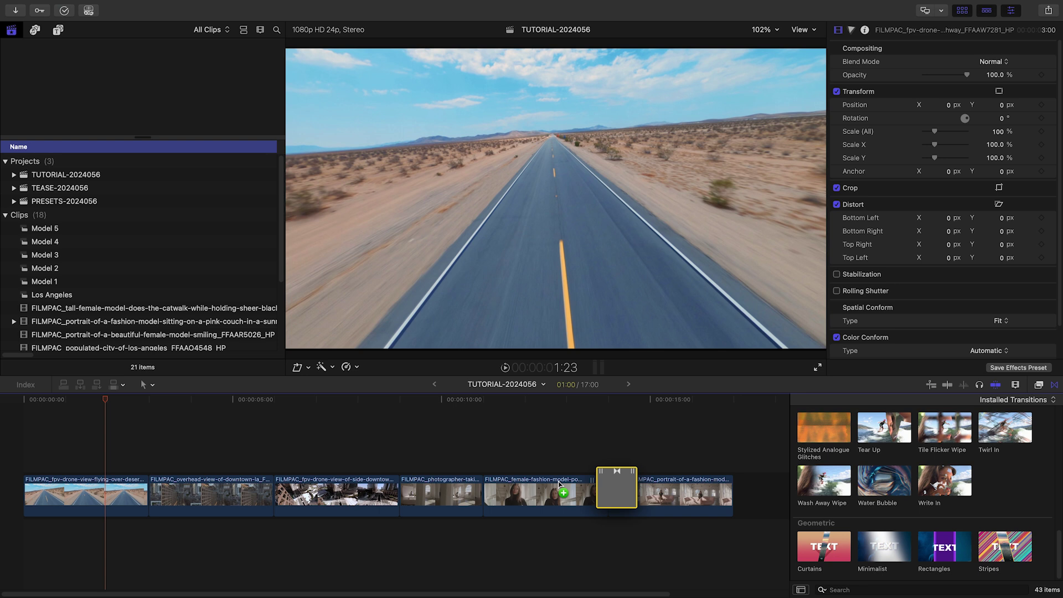
- Place Curtains between the first two clips with the Los Angeles clip in its drop zone
{"action": "left_click_drag", "start_coordinate": [138, 493], "coordinate": [174, 493]}
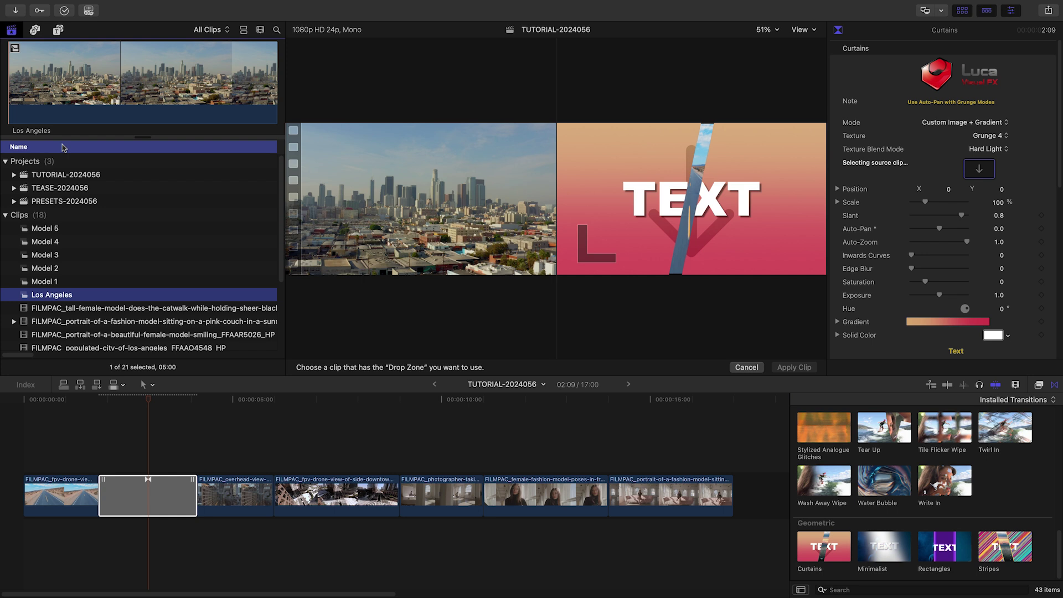
{"action": "left_click", "coordinate": [53, 130]}
{"action": "left_click", "coordinate": [795, 368]}
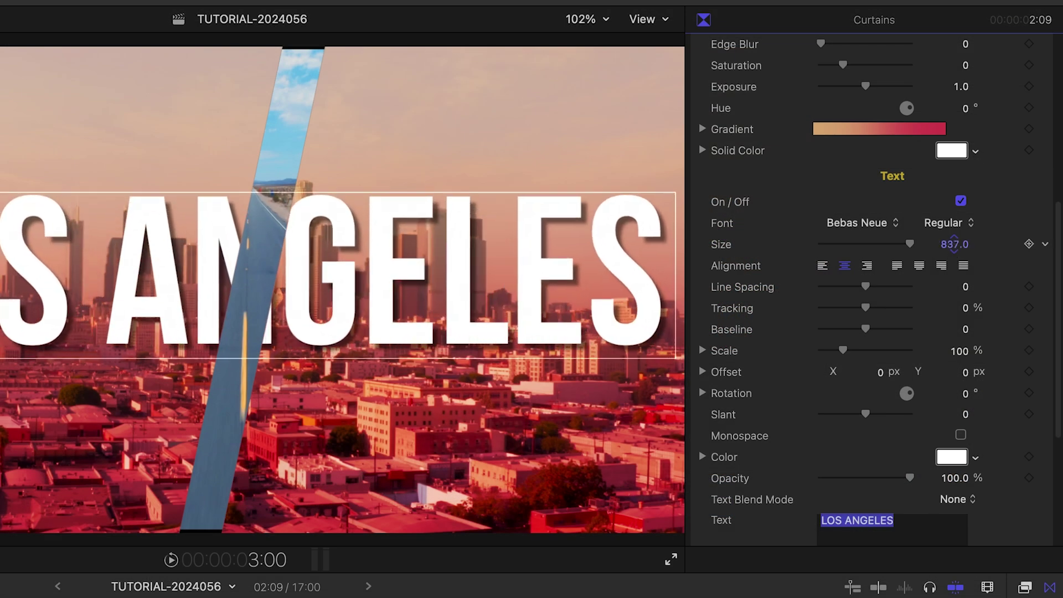
- Shrink the LOS ANGELES title slightly and check it by toggling it off and on
{"action": "left_click_drag", "start_coordinate": [954, 248], "coordinate": [953, 246]}
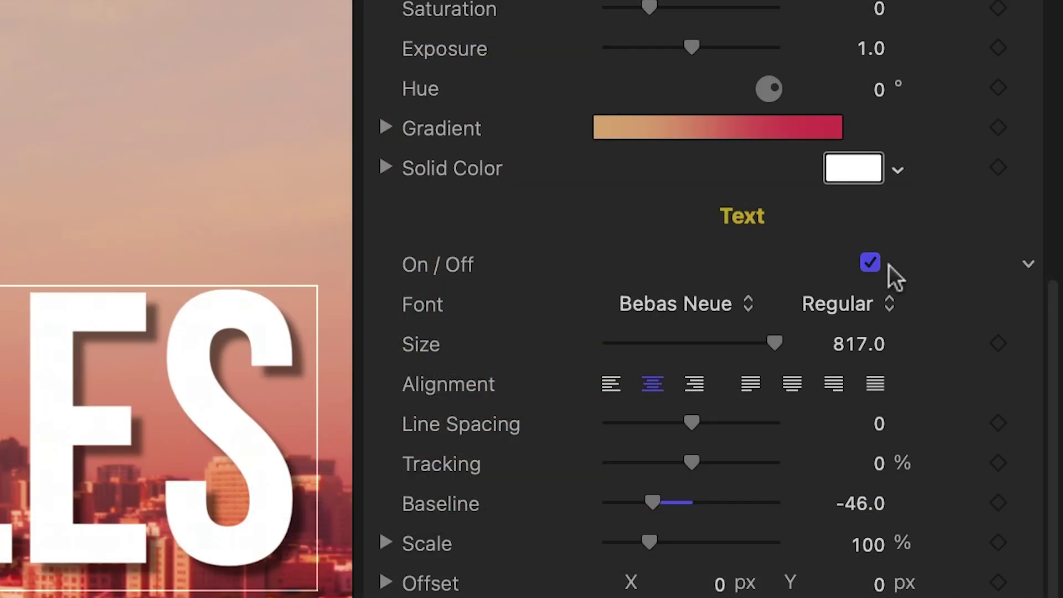
{"action": "left_click", "coordinate": [871, 264]}
{"action": "left_click", "coordinate": [870, 264]}
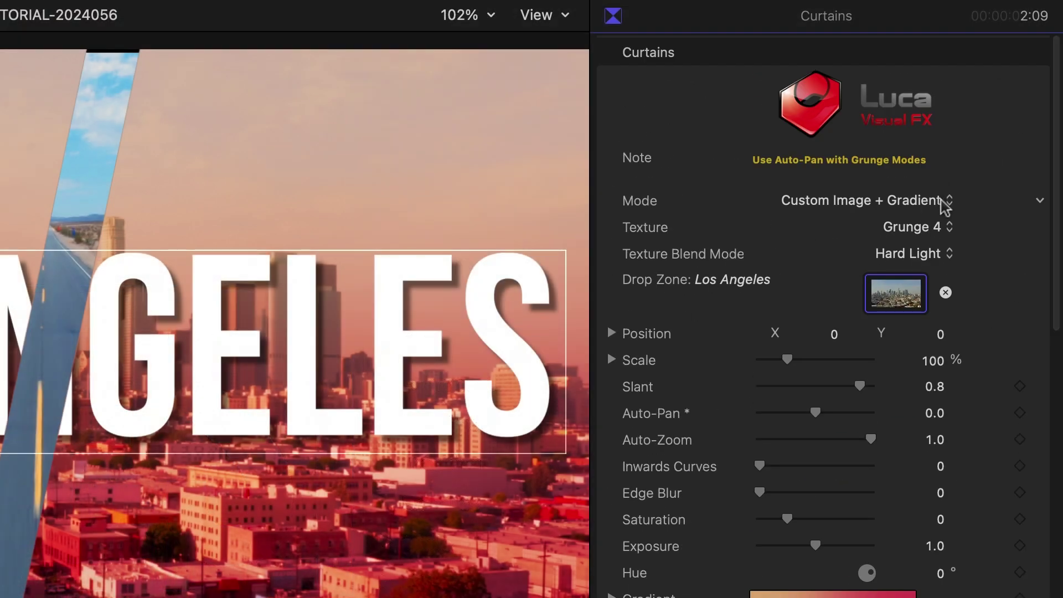
- Review the Curtains Mode options, keeping Custom Image + Gradient
{"action": "left_click", "coordinate": [946, 204]}
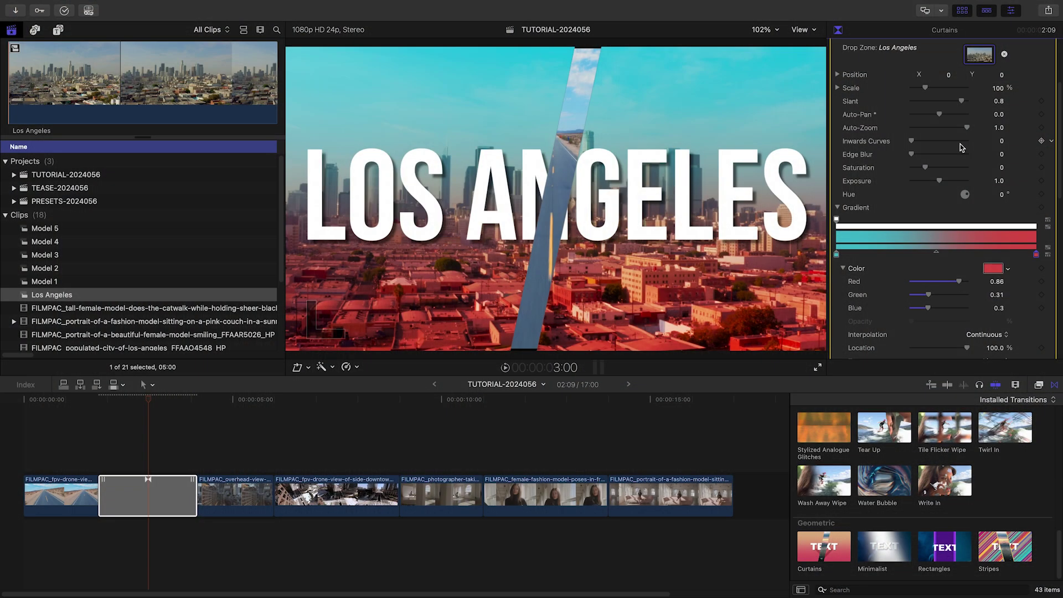
{"action": "scroll", "coordinate": [961, 144], "scroll_direction": "up", "scroll_amount": 3}
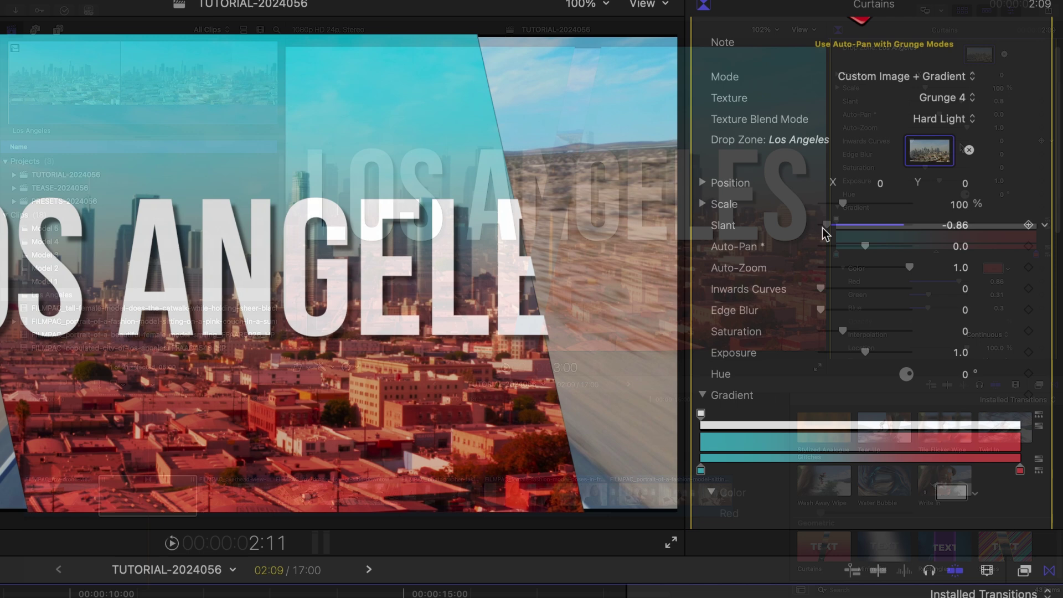
{"action": "mouse_move", "coordinate": [823, 229]}
{"action": "left_mouse_down"}
{"action": "mouse_move", "coordinate": [921, 227]}
{"action": "mouse_move", "coordinate": [907, 225]}
{"action": "left_mouse_up"}
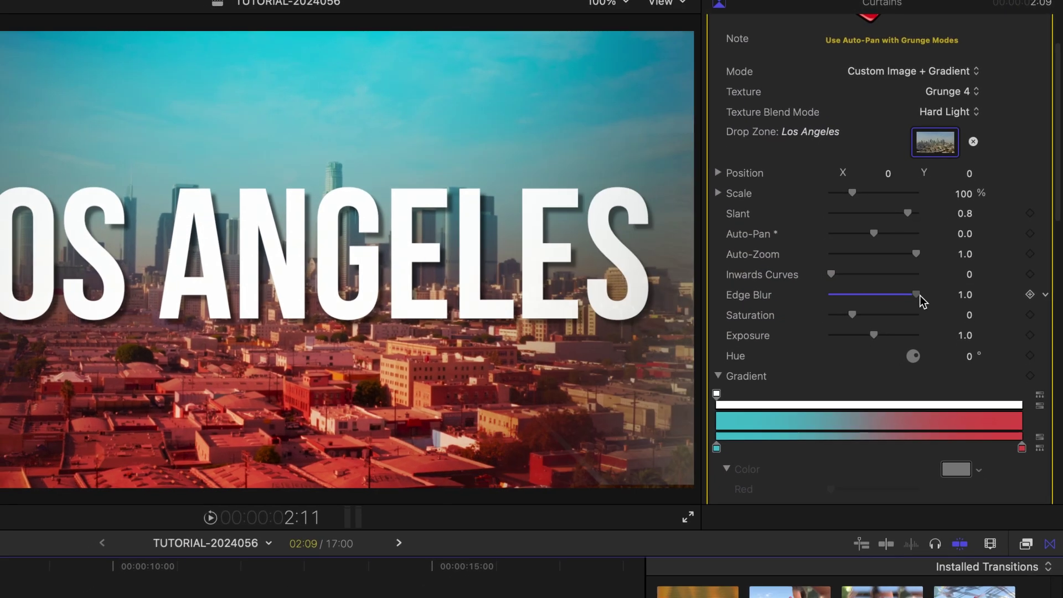
- Test Curtains edge blur and saturation, then lower Exposure to 0.63
{"action": "mouse_move", "coordinate": [825, 306]}
{"action": "left_mouse_down"}
{"action": "mouse_move", "coordinate": [864, 298]}
{"action": "mouse_move", "coordinate": [835, 289]}
{"action": "left_mouse_up"}
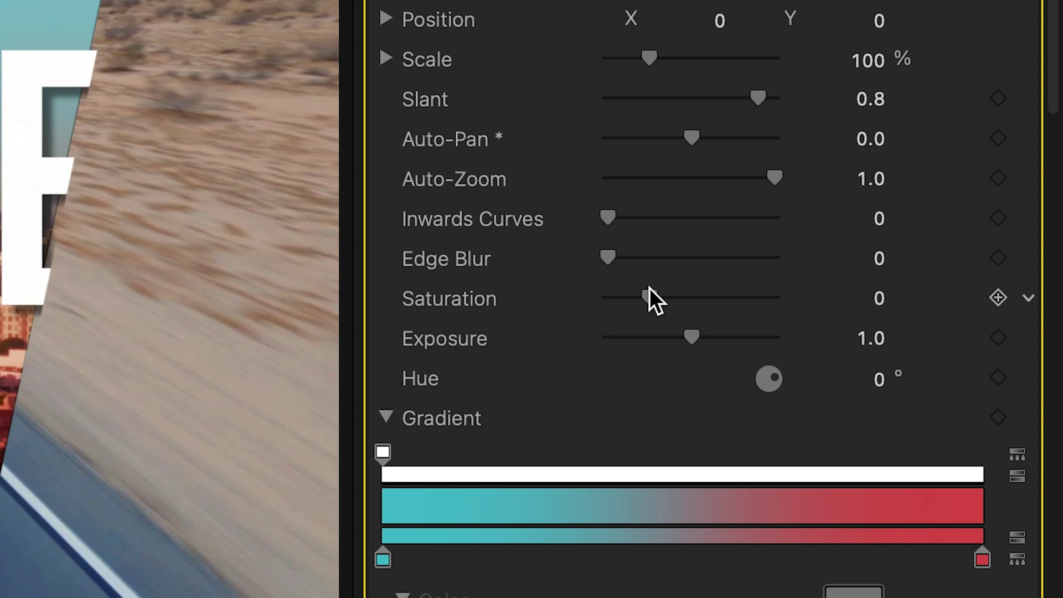
{"action": "left_click_drag", "start_coordinate": [650, 300], "coordinate": [716, 433]}
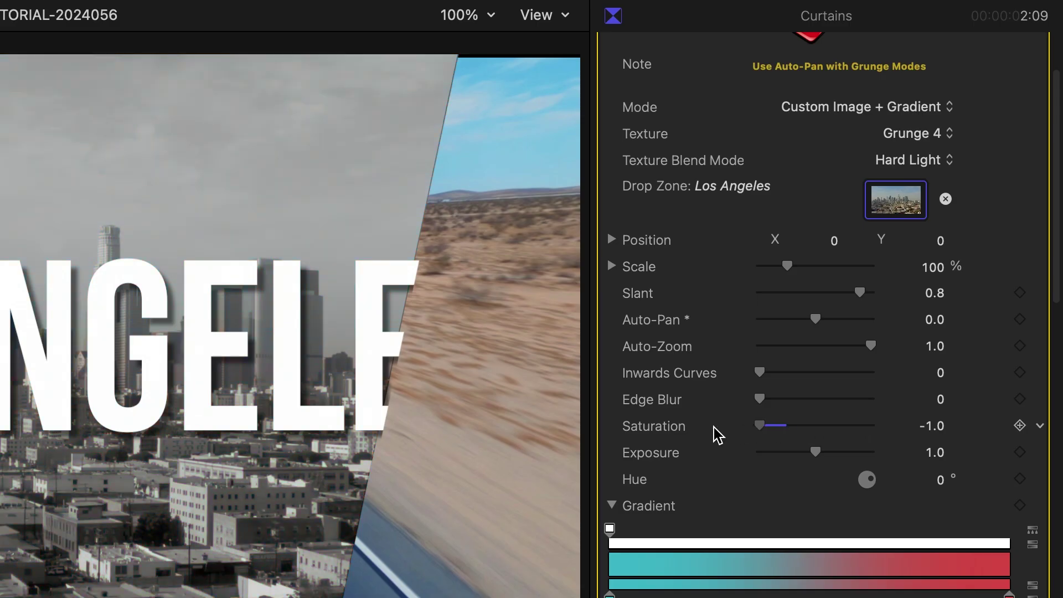
{"action": "mouse_move", "coordinate": [818, 454]}
{"action": "left_mouse_down"}
{"action": "mouse_move", "coordinate": [856, 459]}
{"action": "mouse_move", "coordinate": [795, 462]}
{"action": "left_mouse_up"}
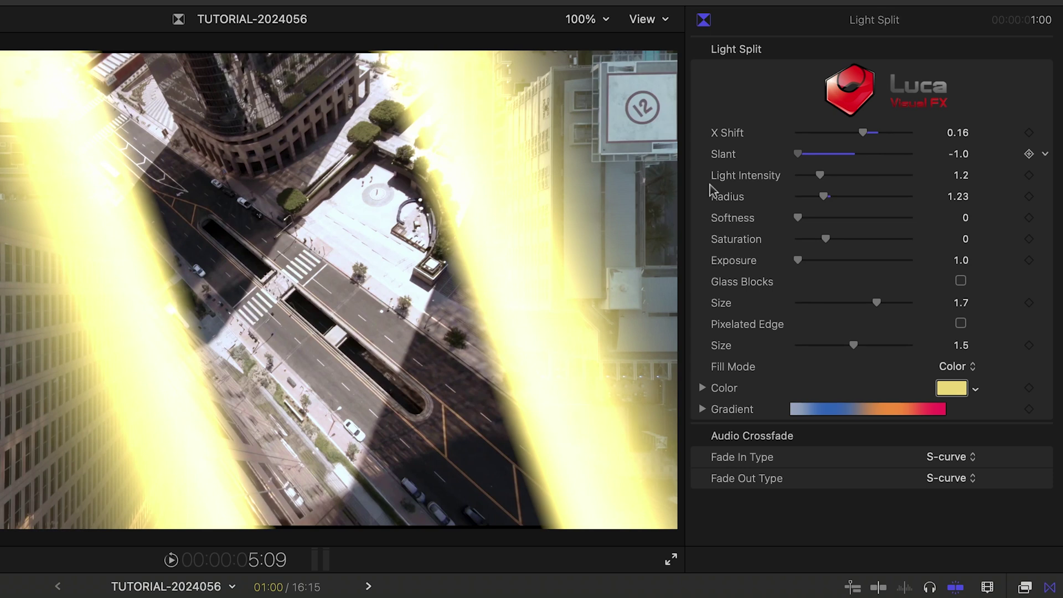
- Set Light Split X Shift to 0.04, raise Light Intensity, and widen Radius to 1.63
{"action": "left_click_drag", "start_coordinate": [864, 134], "coordinate": [857, 133]}
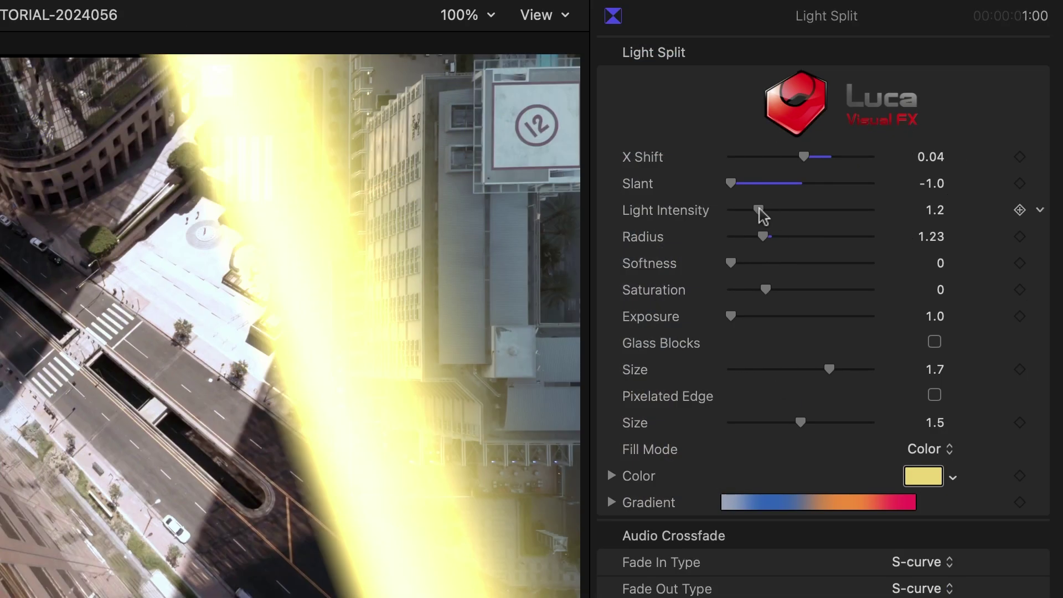
{"action": "left_click_drag", "start_coordinate": [821, 175], "coordinate": [855, 177]}
{"action": "left_click_drag", "start_coordinate": [767, 241], "coordinate": [839, 251]}
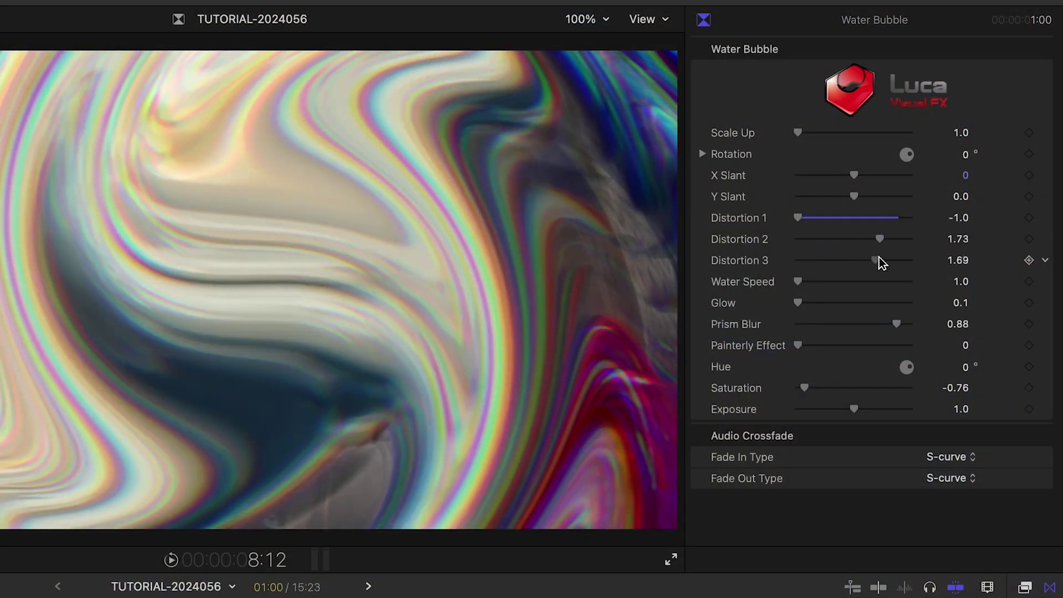
- Raise the Water Bubble's Distortion 3 slider for stronger warping
{"action": "left_click_drag", "start_coordinate": [880, 256], "coordinate": [897, 257]}
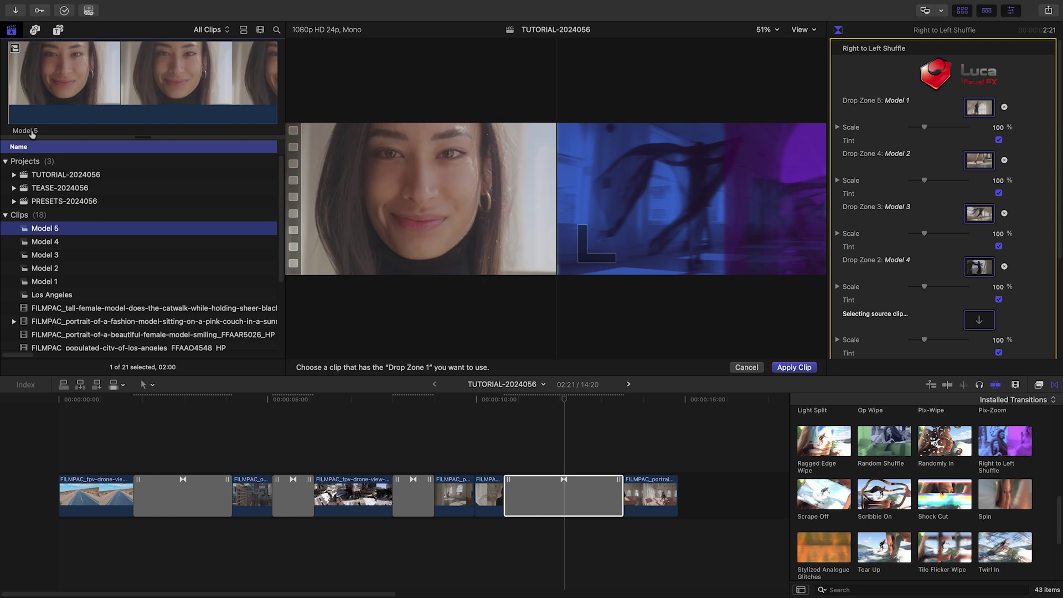
- Confirm Model 5 as Drop Zone 1 footage and uncheck that zone's Tint box
{"action": "left_click", "coordinate": [799, 368]}
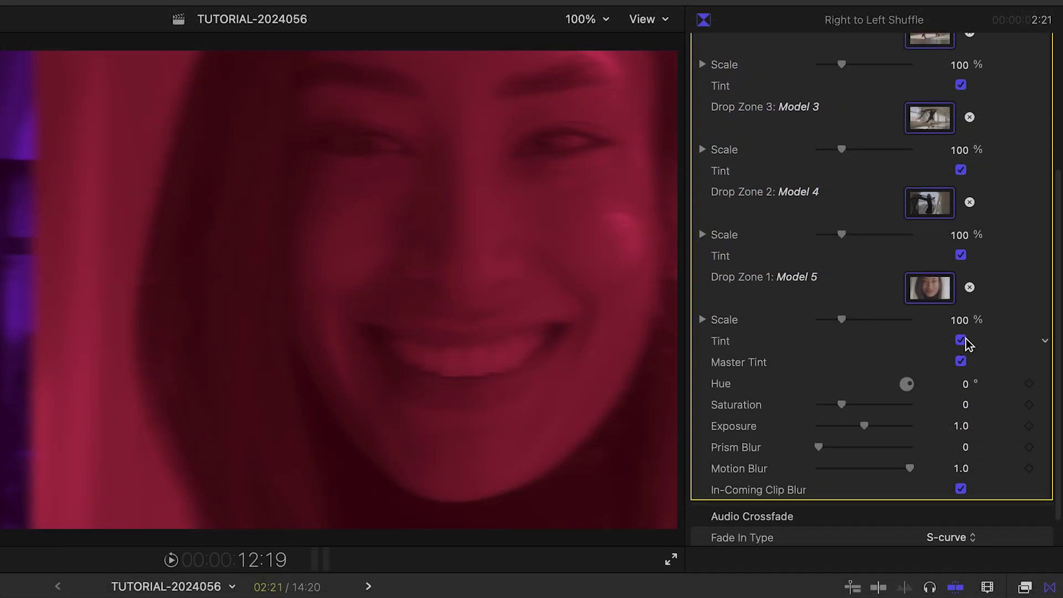
{"action": "left_click", "coordinate": [962, 340]}
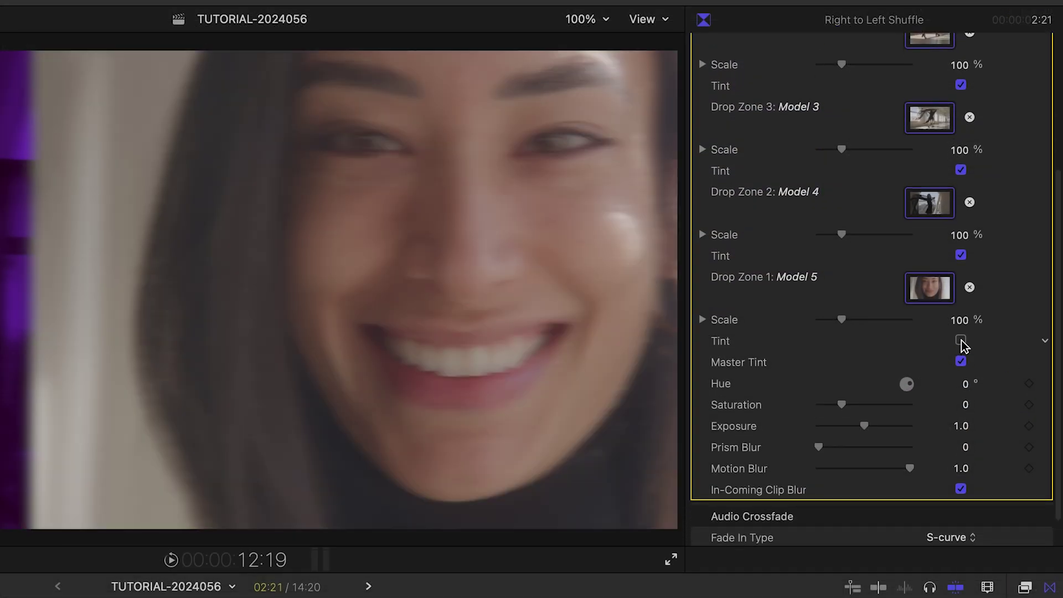